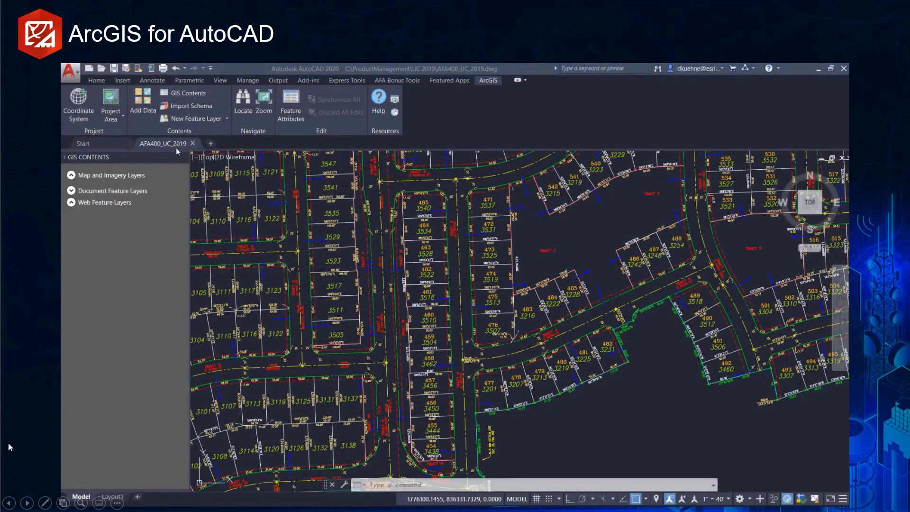
Bring up the Coordinate System Selector for AFA400_UC_2019.dwg from the ArcGIS tab
{"action": "left_click", "coordinate": [86, 102]}
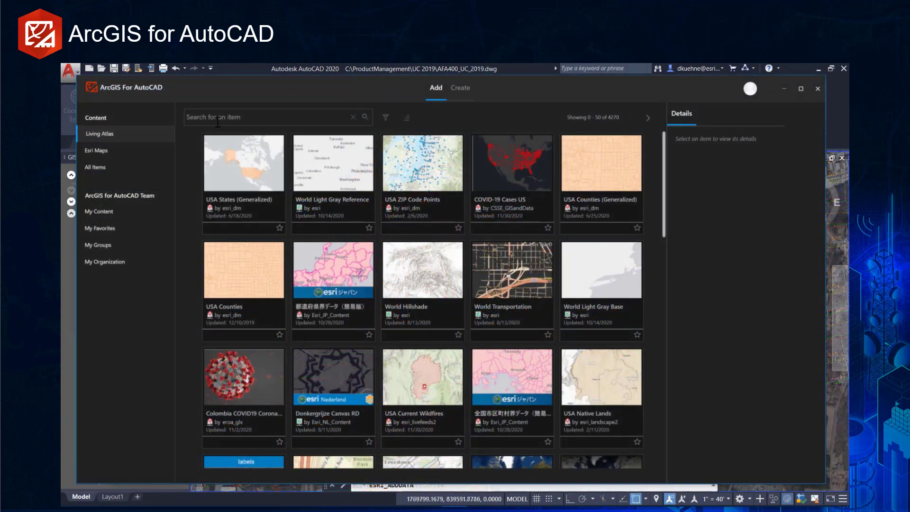
Search online GIS content for 'wetlands' and filter the results to Feature Layers
{"action": "left_click", "coordinate": [218, 121]}
{"action": "type", "text": "wetlands"}
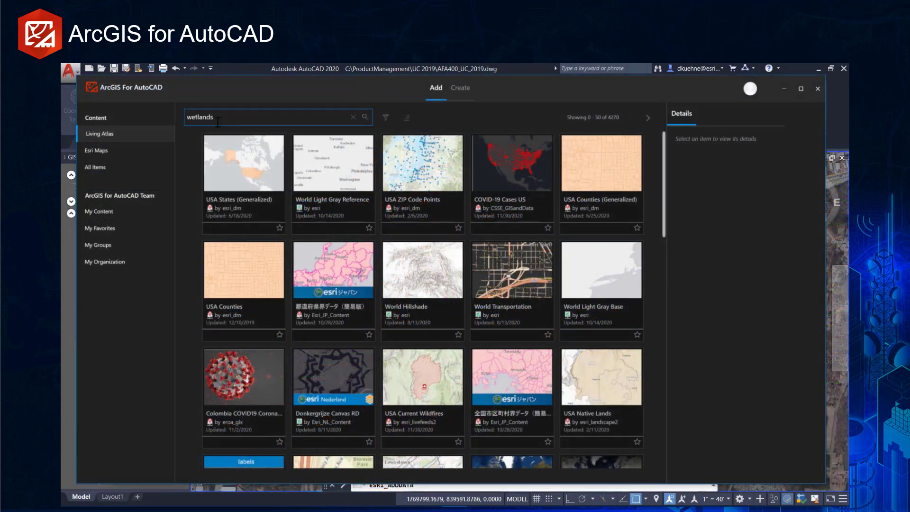
{"action": "key", "text": "Return"}
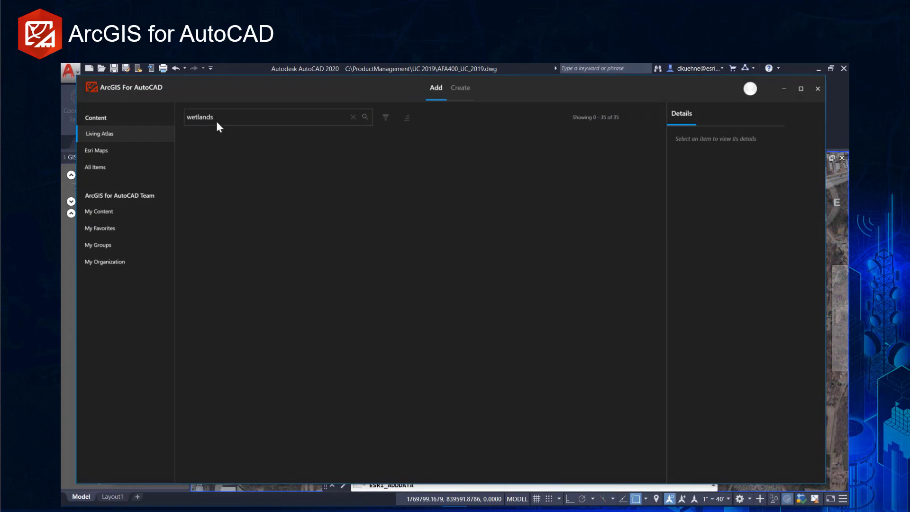
{"action": "left_click", "coordinate": [385, 117]}
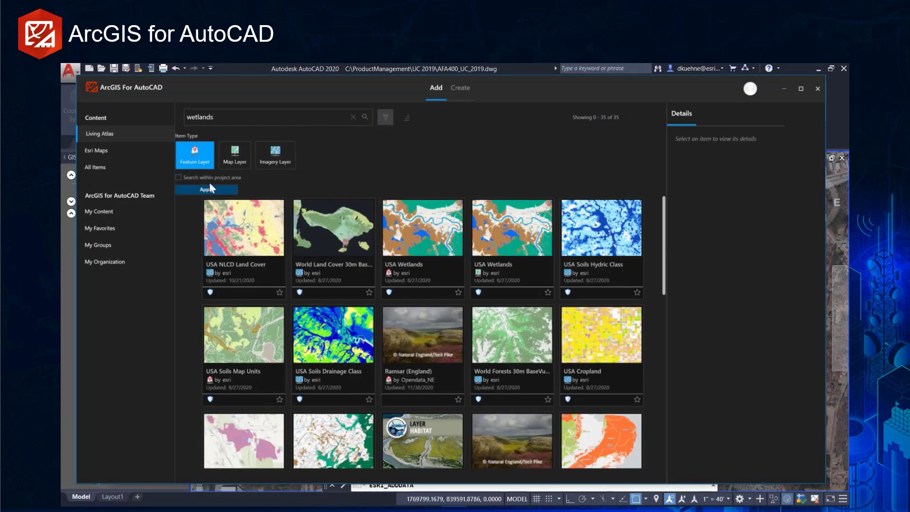
{"action": "left_click", "coordinate": [186, 190]}
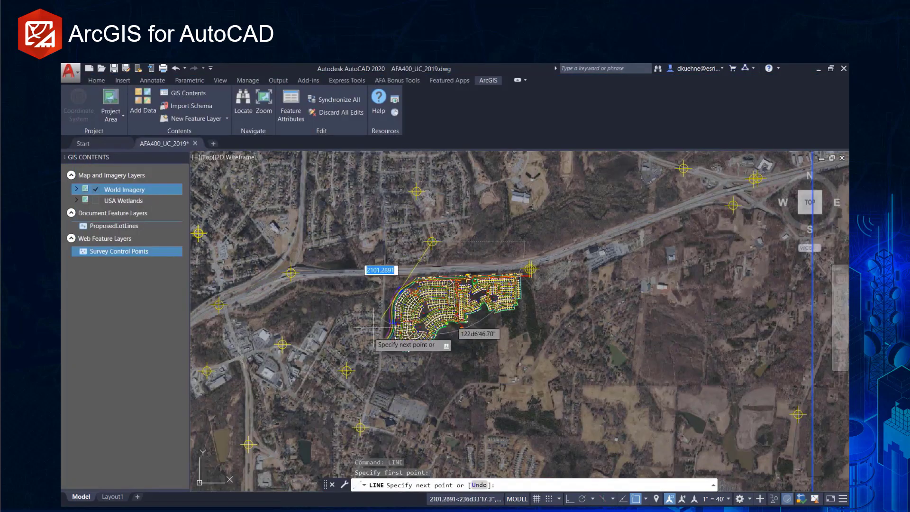
Draw a line connecting three survey control points
{"action": "left_click", "coordinate": [431, 241]}
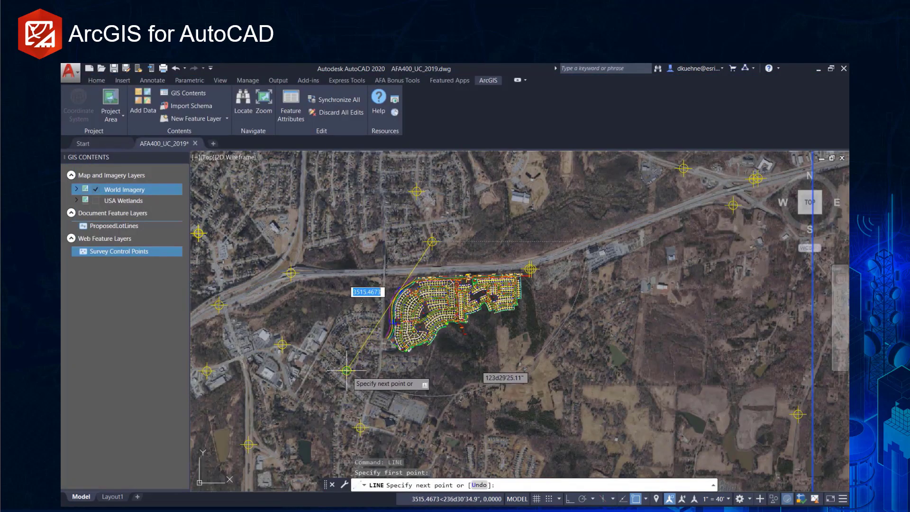
{"action": "left_click", "coordinate": [346, 370]}
{"action": "left_click", "coordinate": [360, 427]}
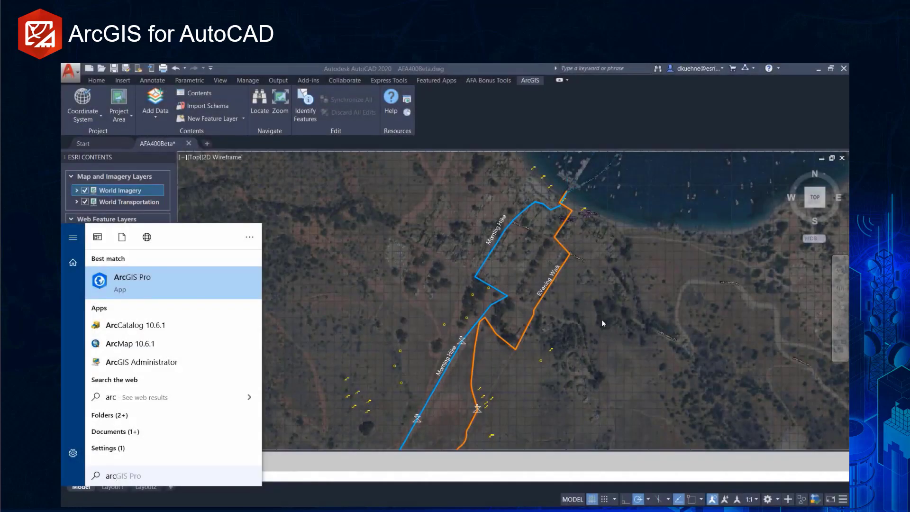
In ArcGIS Pro, add the RestStop, Walk and other CAD layers to the map, then inspect a sighting point
{"action": "key", "text": "Return"}
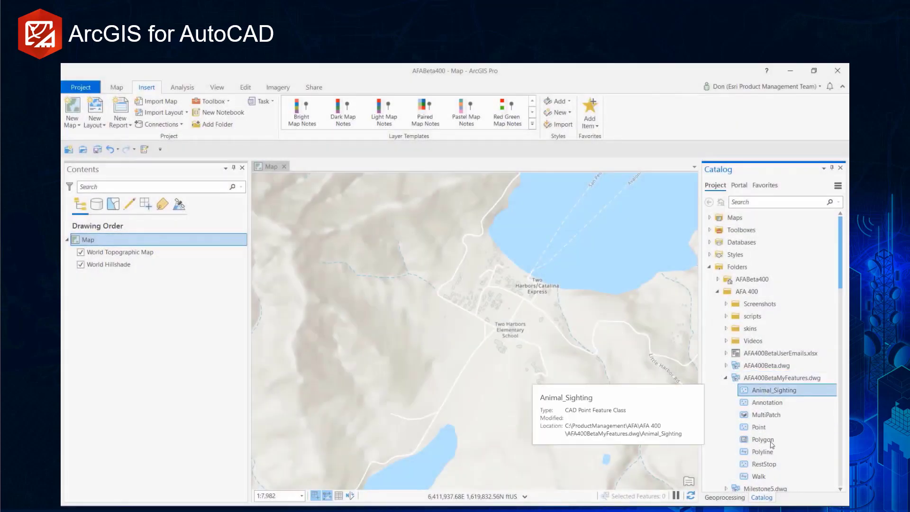
{"action": "left_click", "coordinate": [763, 464], "text": "ctrl"}
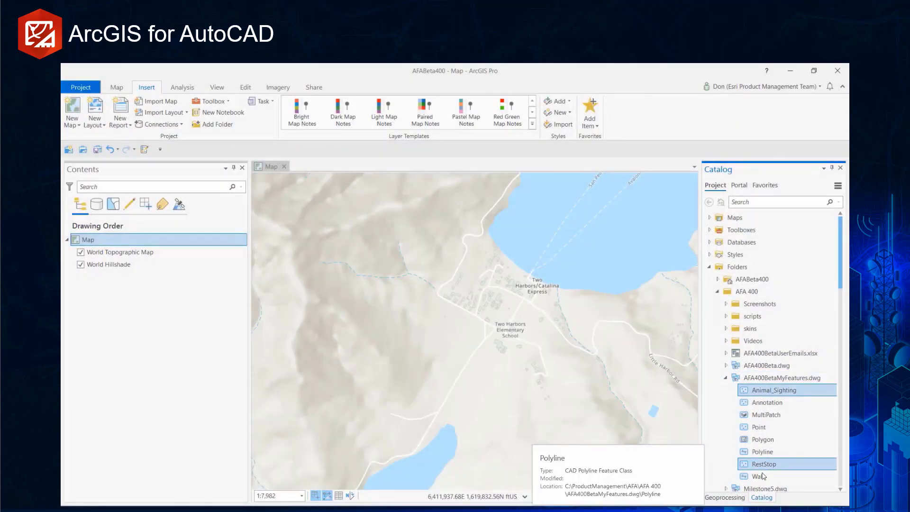
{"action": "left_click", "coordinate": [758, 477], "text": "ctrl"}
{"action": "mouse_move", "coordinate": [758, 476]}
{"action": "left_mouse_down"}
{"action": "mouse_move", "coordinate": [420, 334]}
{"action": "mouse_move", "coordinate": [169, 264]}
{"action": "left_mouse_up"}
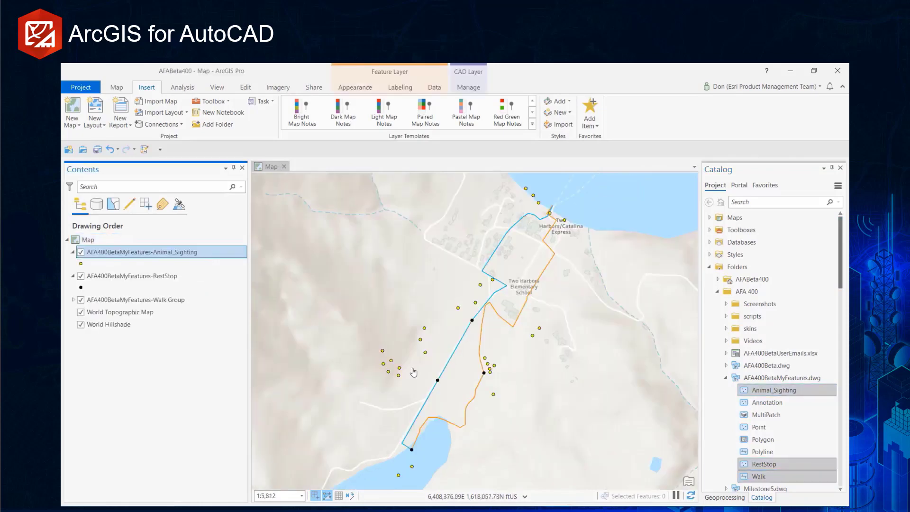
{"action": "left_click", "coordinate": [398, 375]}
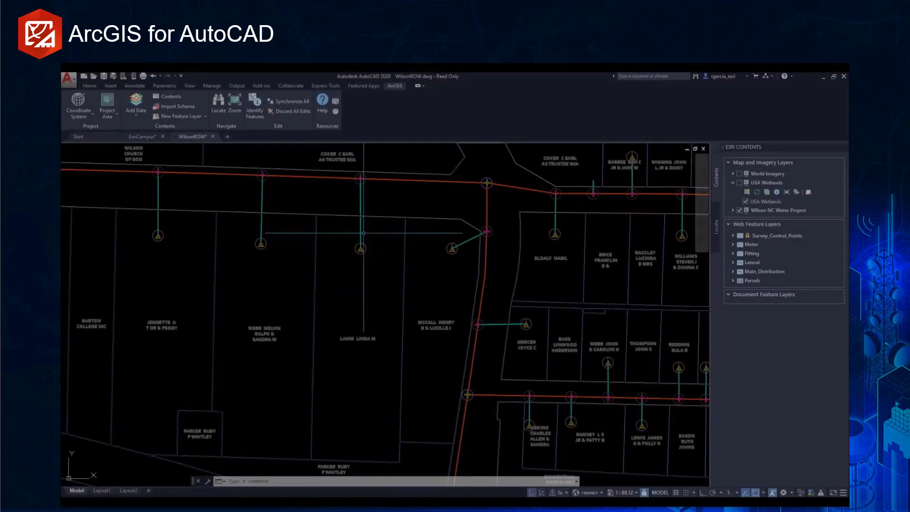
Identify a water meter and set its InstallDate to 11/19/2003
{"action": "left_click", "coordinate": [360, 248]}
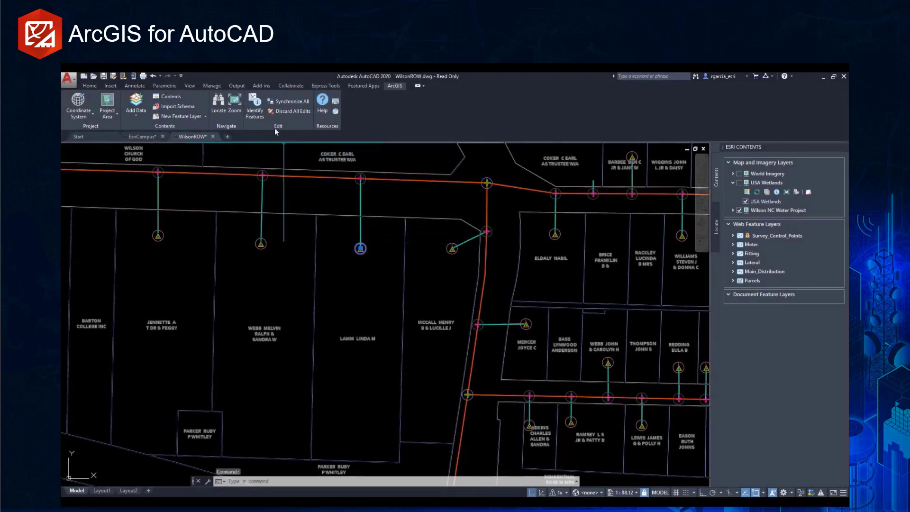
{"action": "left_click", "coordinate": [252, 105]}
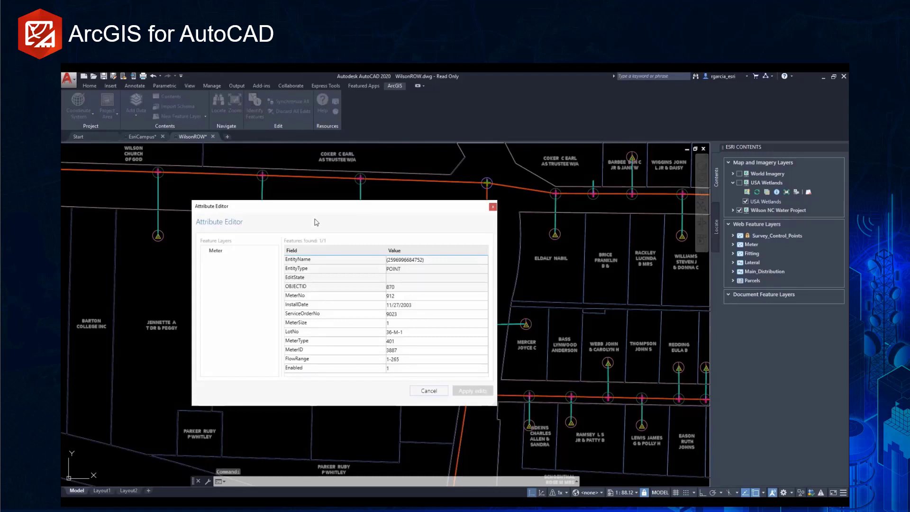
{"action": "left_click", "coordinate": [420, 306]}
{"action": "left_click", "coordinate": [481, 306]}
{"action": "left_click", "coordinate": [425, 356]}
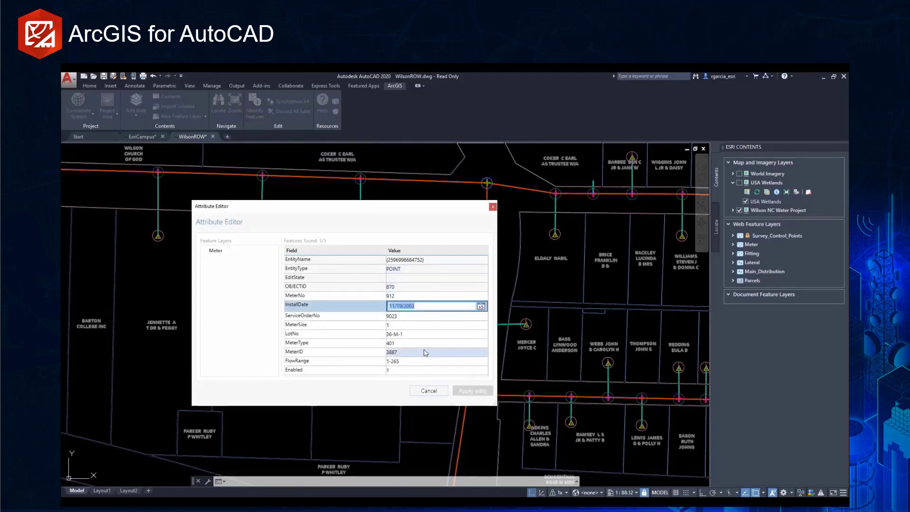
Set the meter's MeterType to 407, apply the edits and clear the selection
{"action": "left_click", "coordinate": [414, 340]}
{"action": "type", "text": "407"}
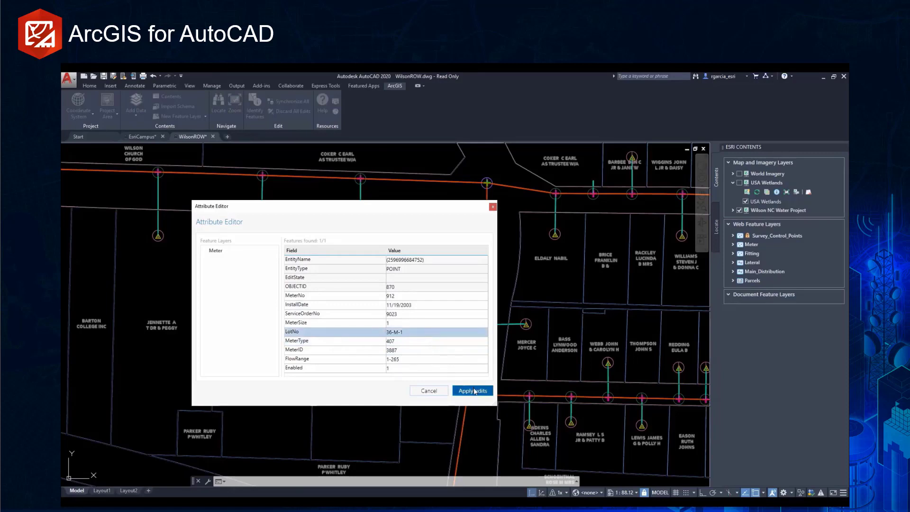
{"action": "left_click", "coordinate": [472, 390]}
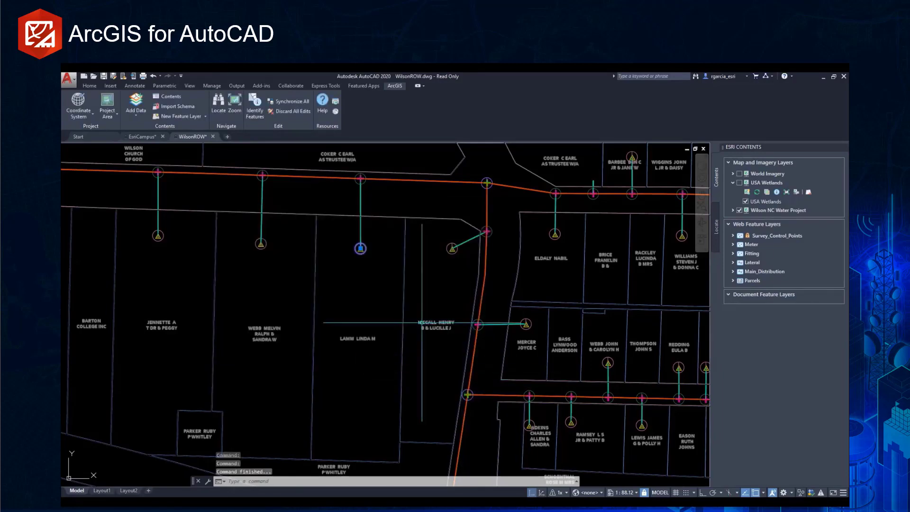
{"action": "key", "text": "Escape"}
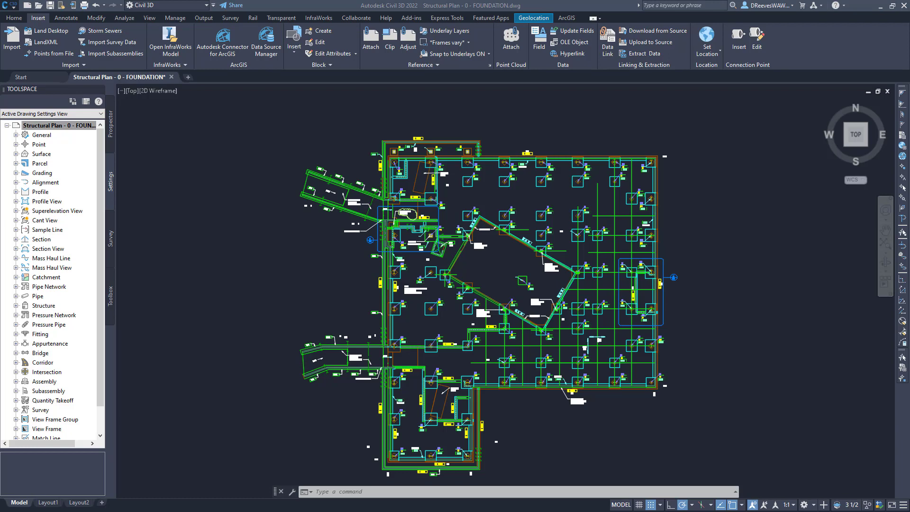
Confirm coordinate system CA83-VF in the foundation drawing's Edit Drawing Settings
{"action": "right_click", "coordinate": [83, 128]}
{"action": "left_click", "coordinate": [139, 131]}
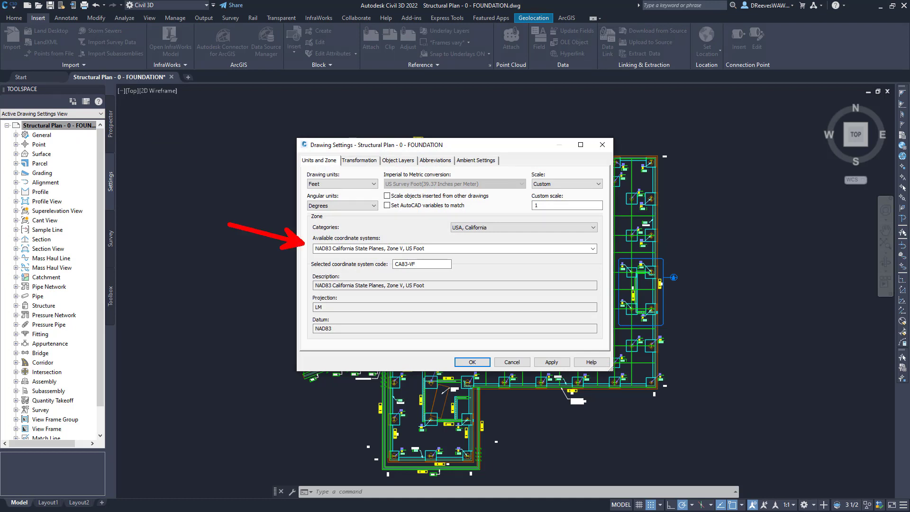
{"action": "left_click", "coordinate": [485, 364]}
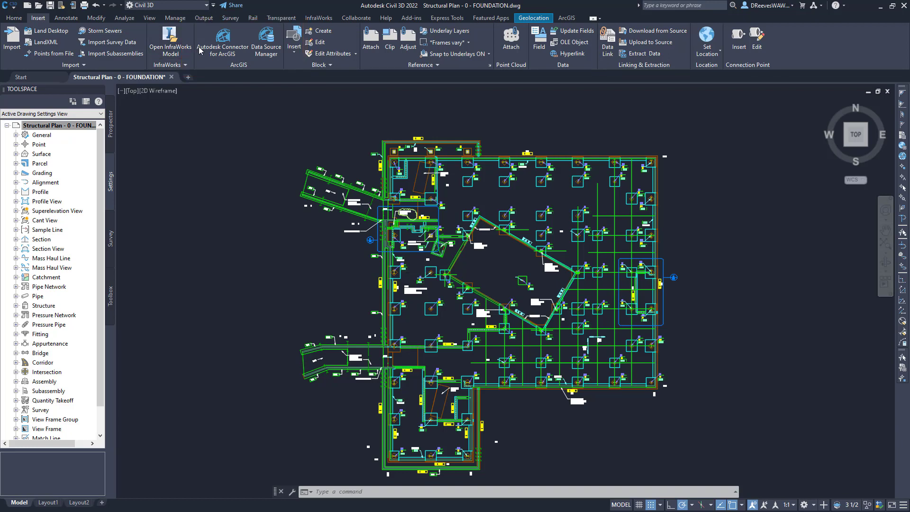
{"action": "left_click", "coordinate": [216, 52]}
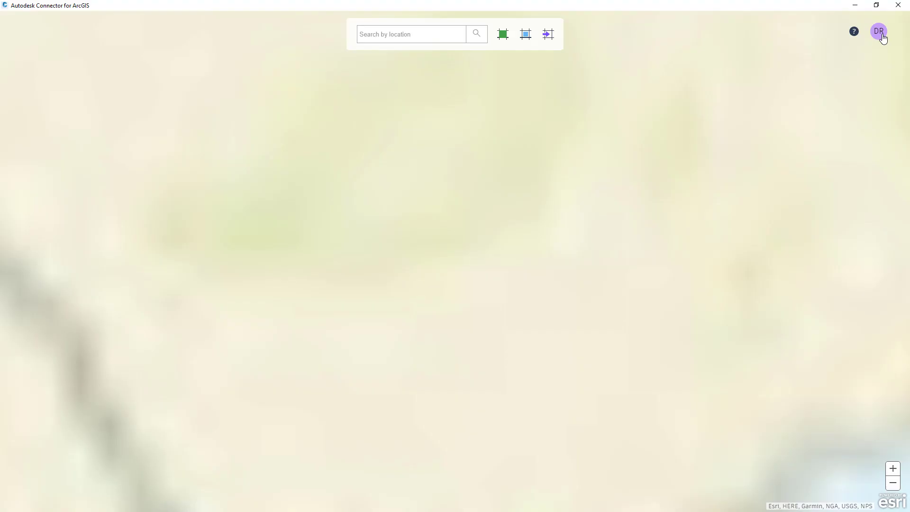
{"action": "left_click", "coordinate": [880, 32]}
{"action": "left_click", "coordinate": [523, 170]}
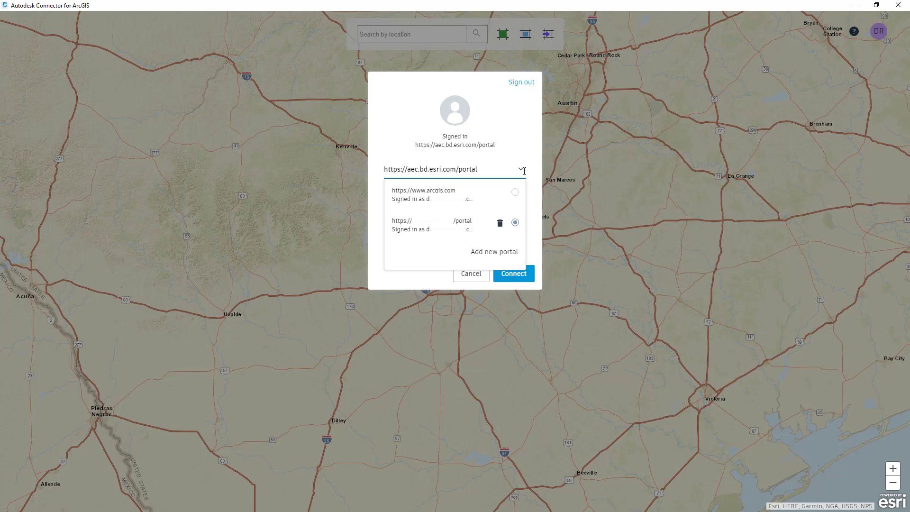
{"action": "left_click", "coordinate": [526, 154]}
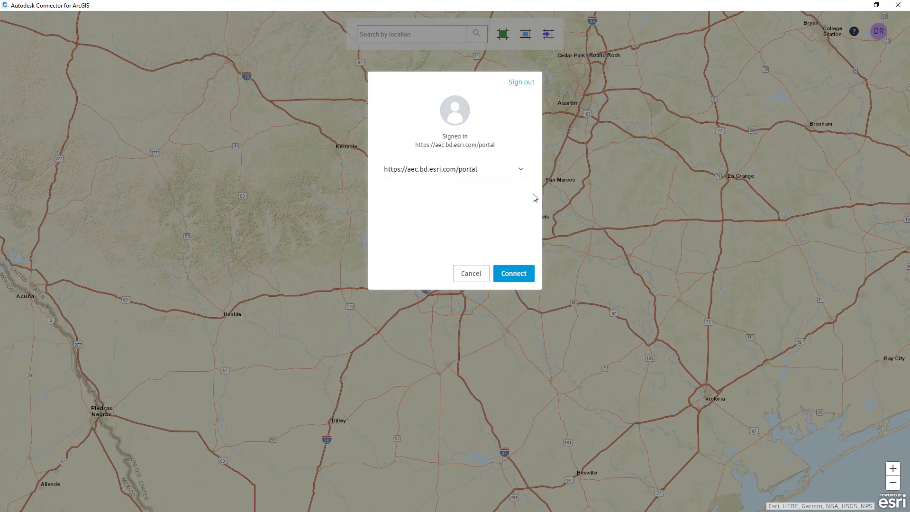
{"action": "left_click", "coordinate": [519, 276]}
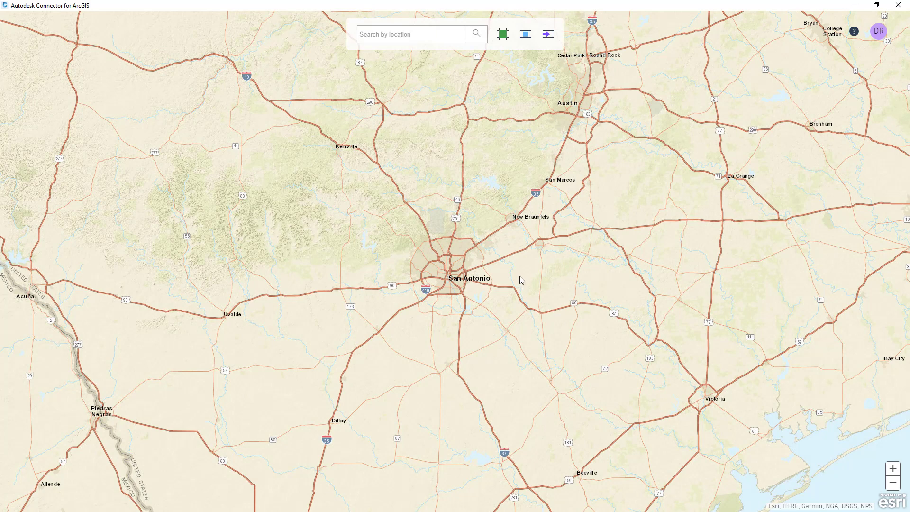
Search the map for 'redlands, ca' and draw an area of interest there
{"action": "left_click", "coordinate": [445, 36]}
{"action": "type", "text": "redlands, ca"}
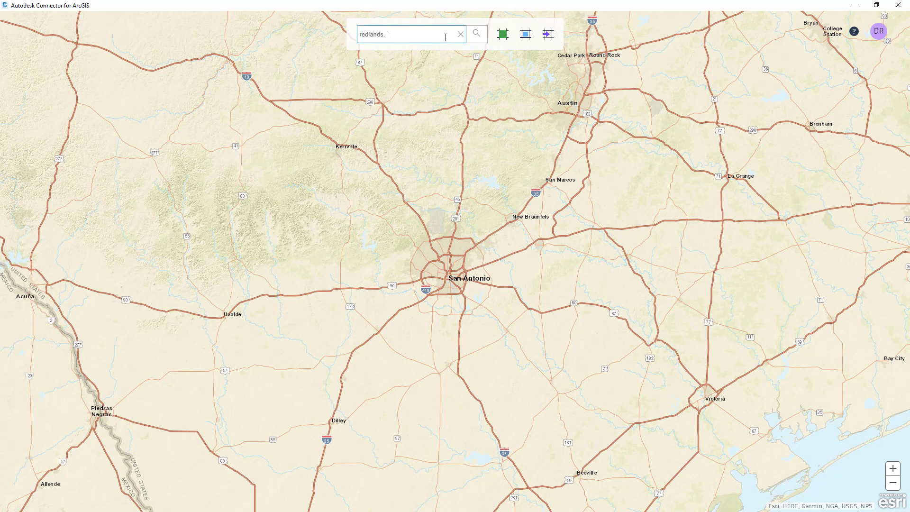
{"action": "key", "text": "Return"}
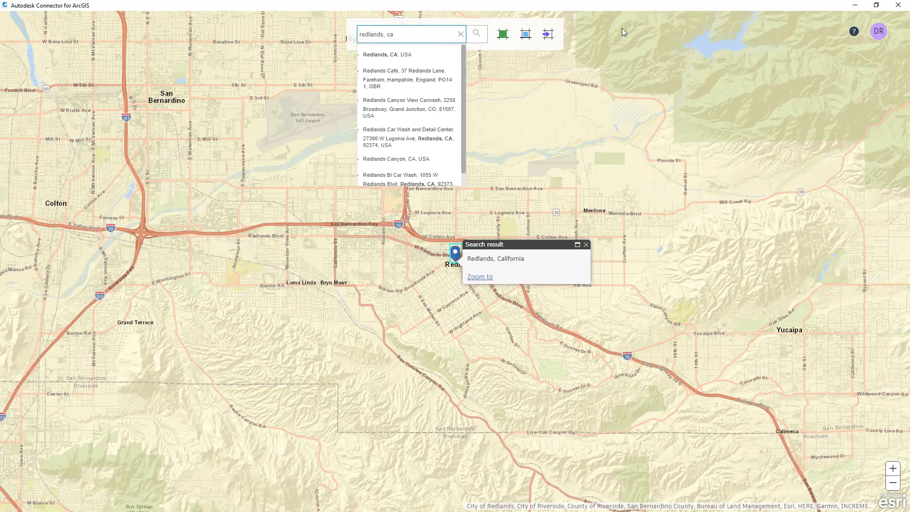
{"action": "left_click", "coordinate": [633, 30]}
{"action": "left_click", "coordinate": [548, 34]}
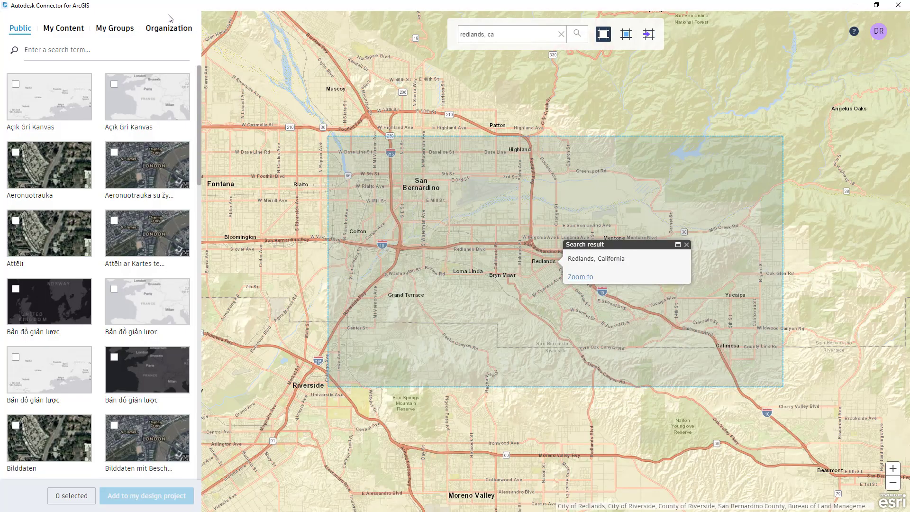
Open the organization's Building E Construction Map and include Underground Gas as Feature Lines
{"action": "left_click", "coordinate": [168, 30]}
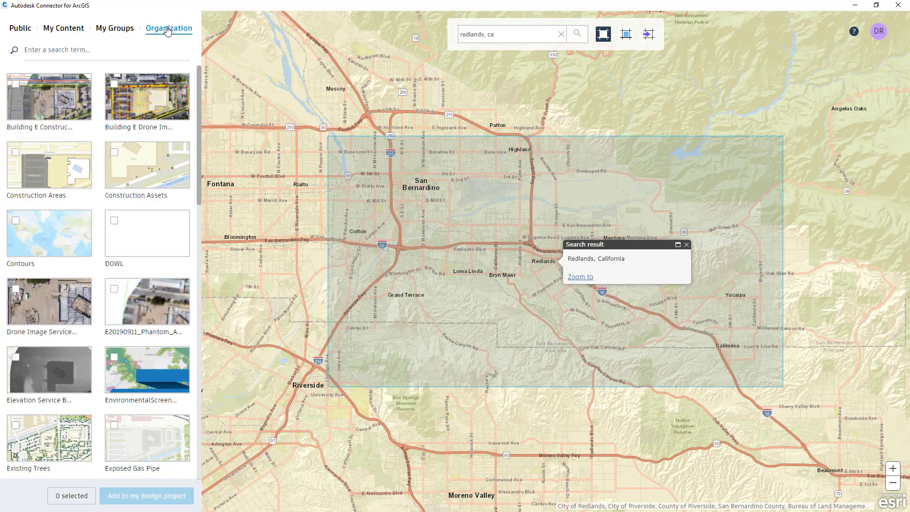
{"action": "left_click", "coordinate": [50, 106]}
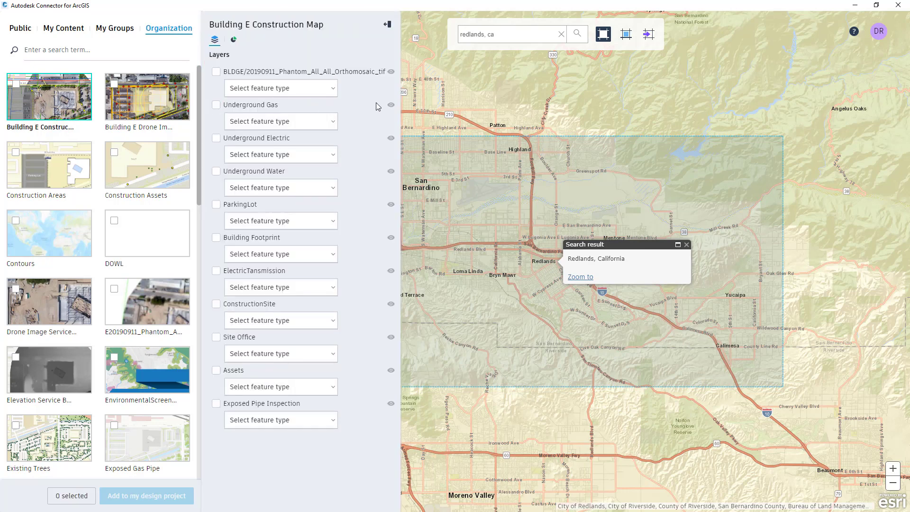
{"action": "left_click", "coordinate": [391, 105]}
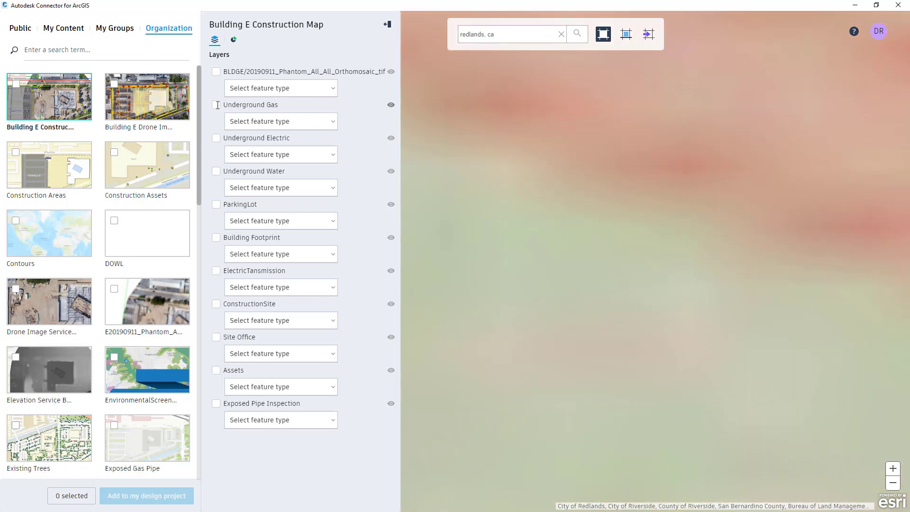
{"action": "left_click", "coordinate": [216, 105]}
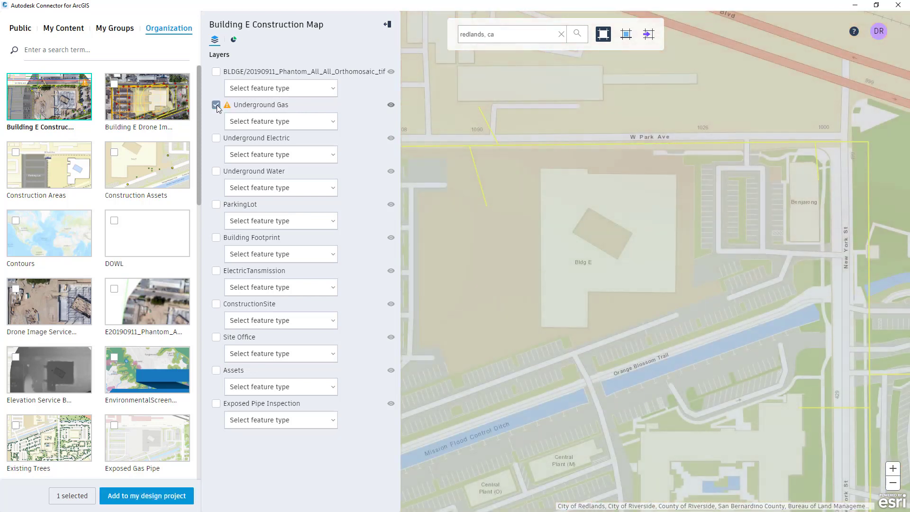
{"action": "left_click", "coordinate": [333, 124]}
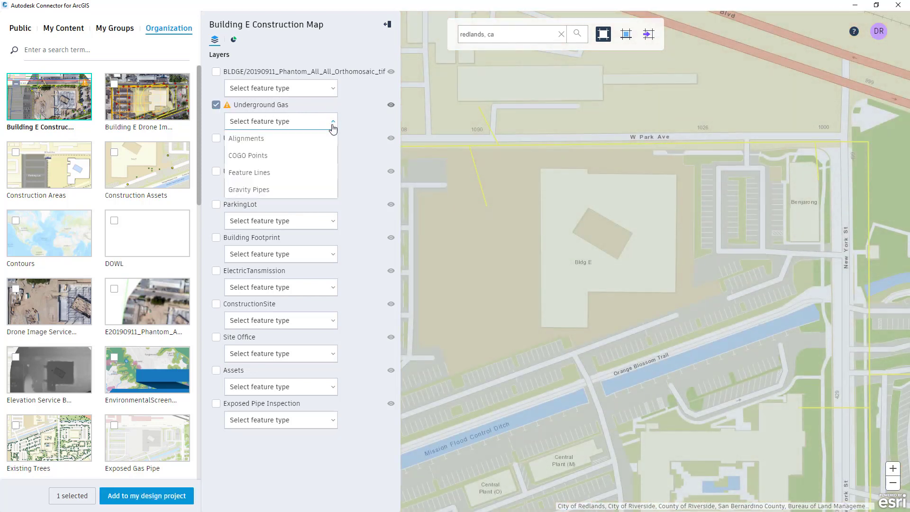
{"action": "left_click", "coordinate": [292, 173]}
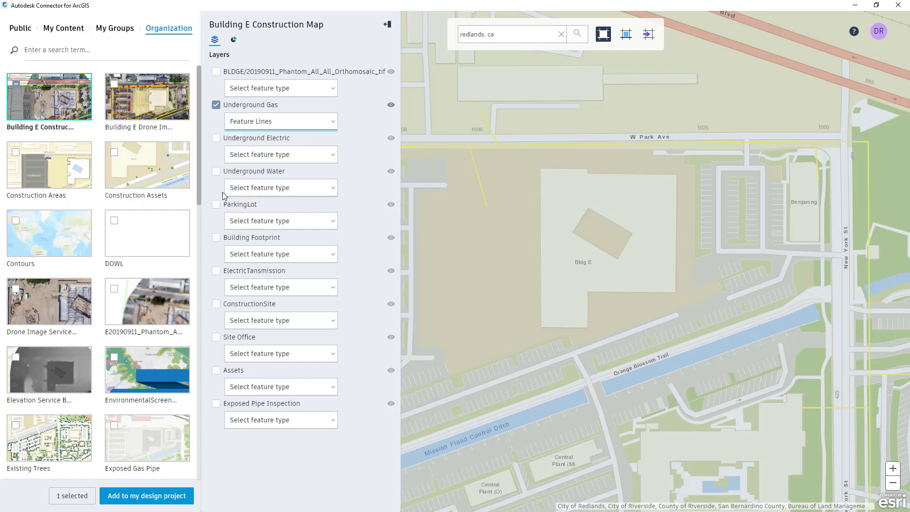
Include Underground Water as Feature Lines, leaving the drone orthomosaic layer unselected
{"action": "left_click", "coordinate": [217, 172]}
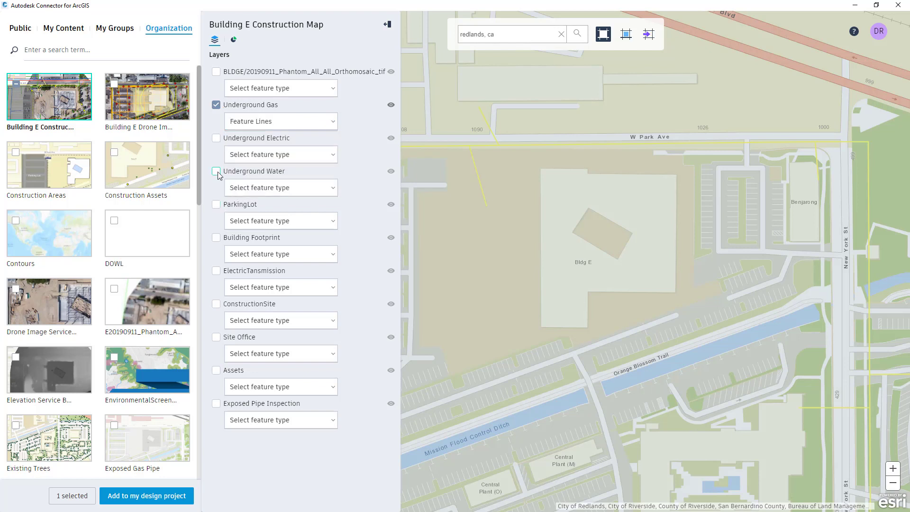
{"action": "left_click", "coordinate": [325, 190]}
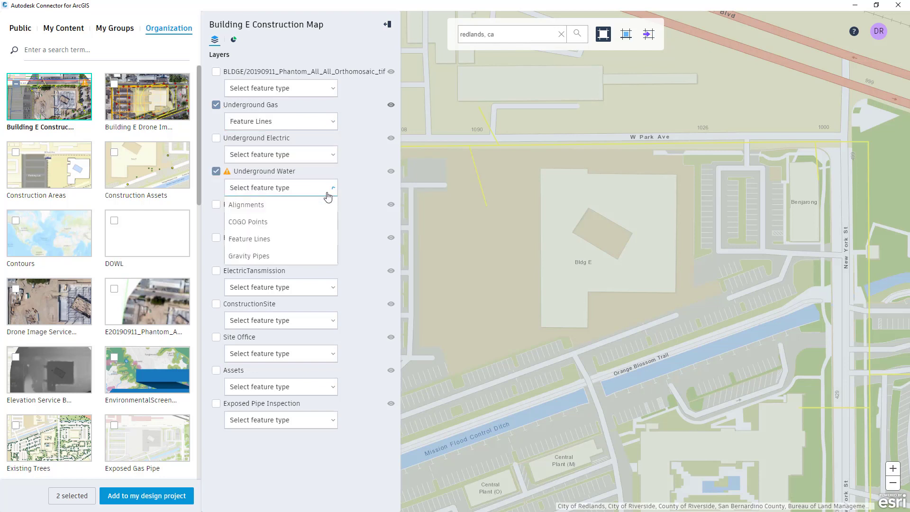
{"action": "left_click", "coordinate": [321, 238]}
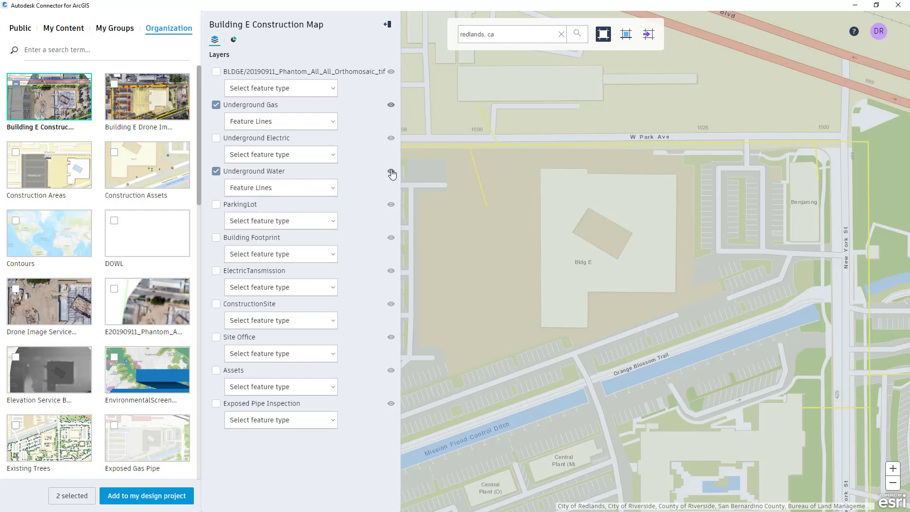
{"action": "left_click", "coordinate": [390, 171]}
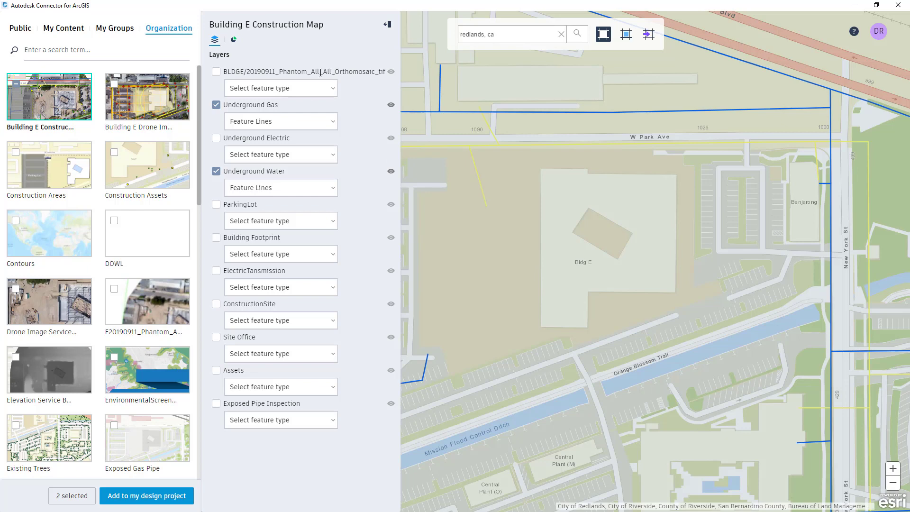
{"action": "left_click", "coordinate": [217, 72]}
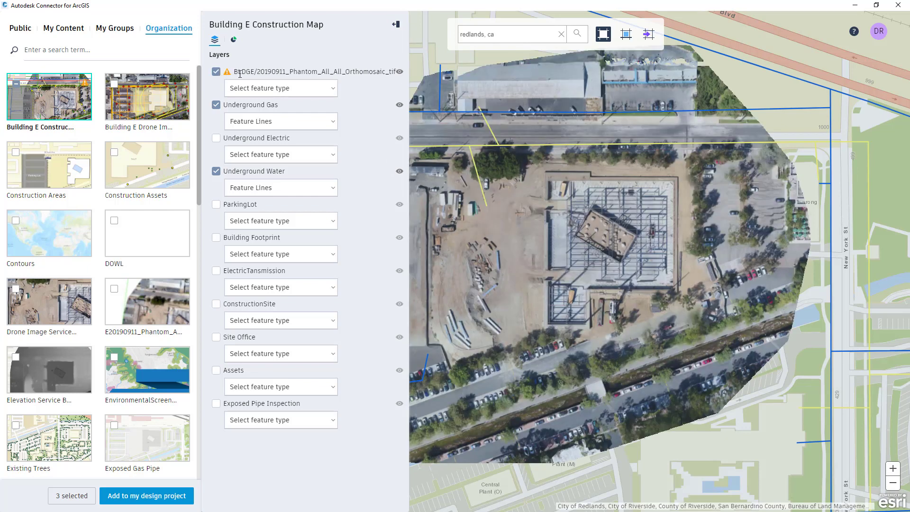
{"action": "left_click", "coordinate": [216, 72]}
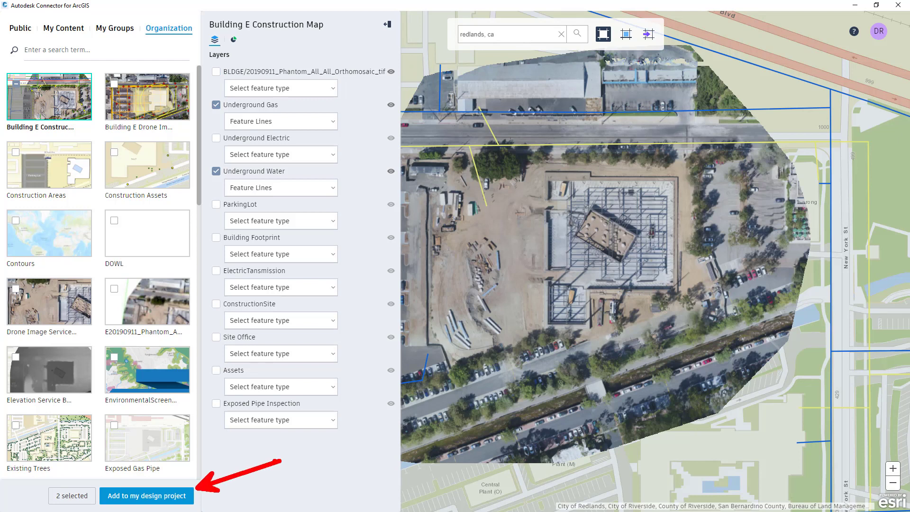
Add the gas and water layers to the design project and review them in Data Source Manager
{"action": "left_click", "coordinate": [179, 495]}
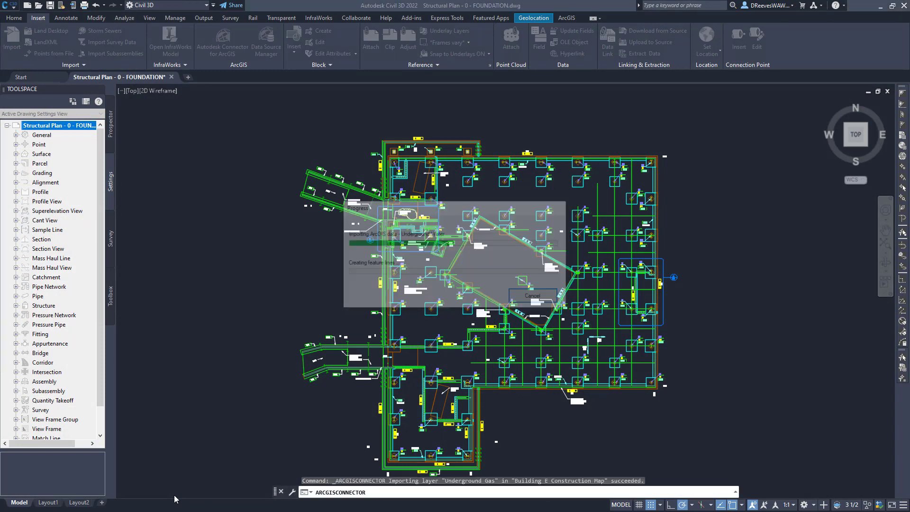
{"action": "scroll", "coordinate": [476, 280], "scroll_direction": "up", "scroll_amount": 6}
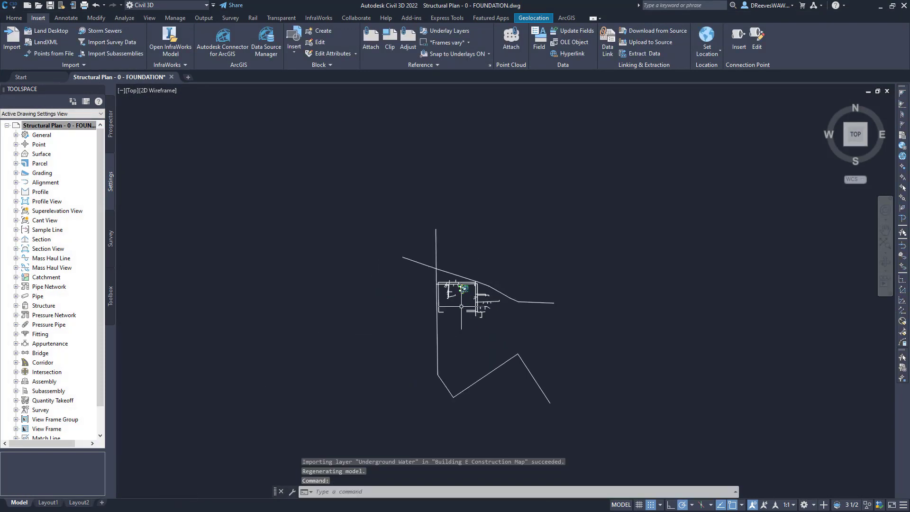
{"action": "scroll", "coordinate": [472, 284], "scroll_direction": "up", "scroll_amount": 2}
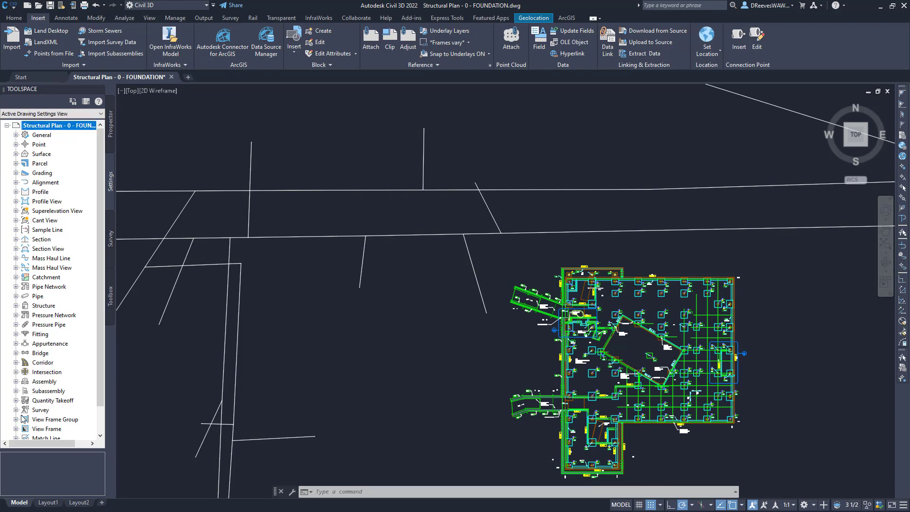
{"action": "left_click", "coordinate": [267, 50]}
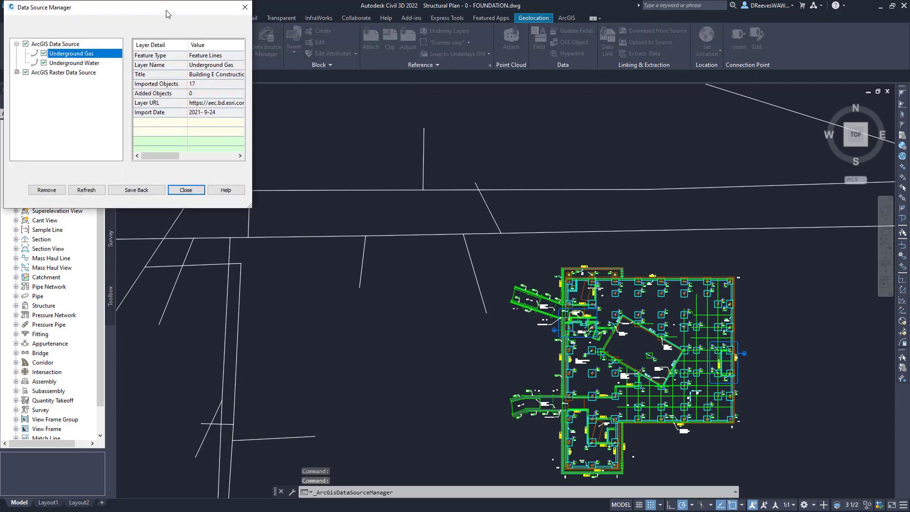